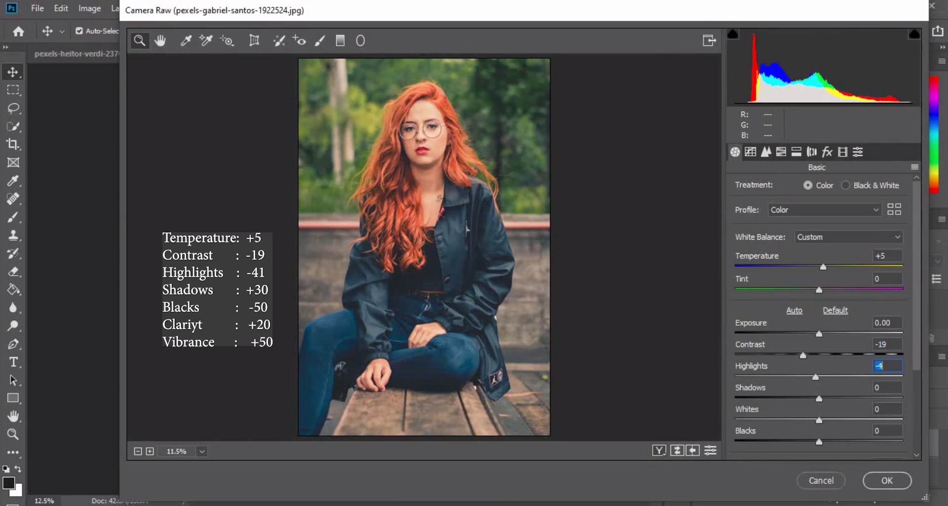
- Set the photo's Highlights to -41 in the Basic adjustments
{"action": "key", "text": "Down"}
{"action": "key", "text": "Down"}
{"action": "key", "text": "Down"}
{"action": "key", "text": "Down"}
{"action": "key", "text": "Down"}
{"action": "key", "text": "Down"}
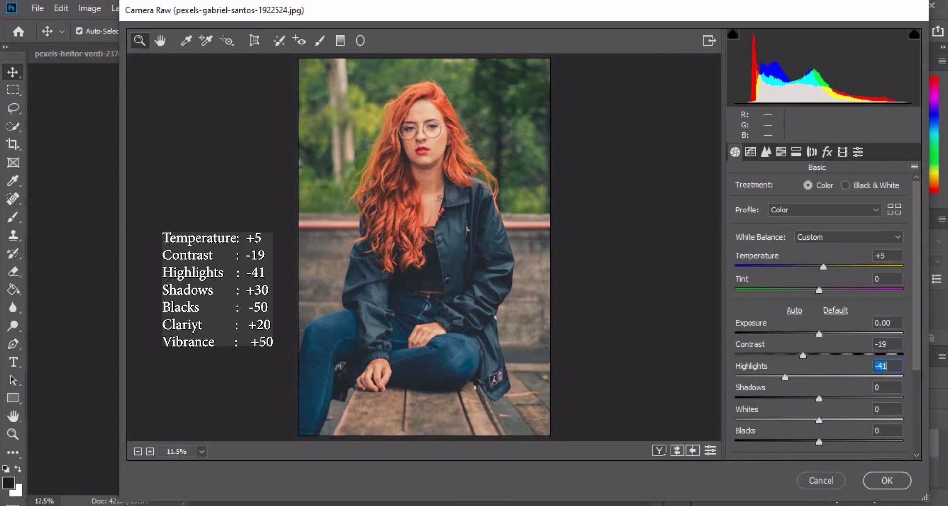
- Raise the photo's Shadows to +30 in the Basic adjustments
{"action": "key", "text": "Tab"}
{"action": "key", "text": "Up"}
{"action": "key", "text": "Up"}
{"action": "key", "text": "Up"}
{"action": "key", "text": "Up"}
{"action": "key", "text": "Up"}
{"action": "key", "text": "Up"}
{"action": "key", "text": "Up"}
{"action": "key", "text": "Up"}
{"action": "key", "text": "Up"}
{"action": "key", "text": "Up"}
{"action": "key", "text": "Up"}
{"action": "key", "text": "Up"}
{"action": "key", "text": "Up"}
{"action": "key", "text": "Up"}
{"action": "key", "text": "Up"}
{"action": "key", "text": "Up"}
{"action": "key", "text": "Up"}
{"action": "key", "text": "Up"}
{"action": "key", "text": "Up"}
{"action": "key", "text": "Up"}
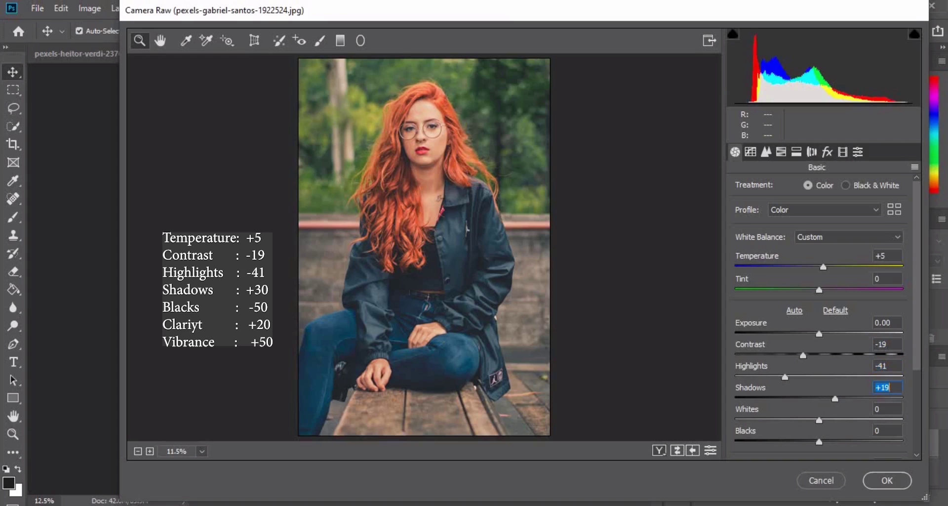
{"action": "key", "text": "Up"}
{"action": "key", "text": "Up"}
{"action": "key", "text": "Up"}
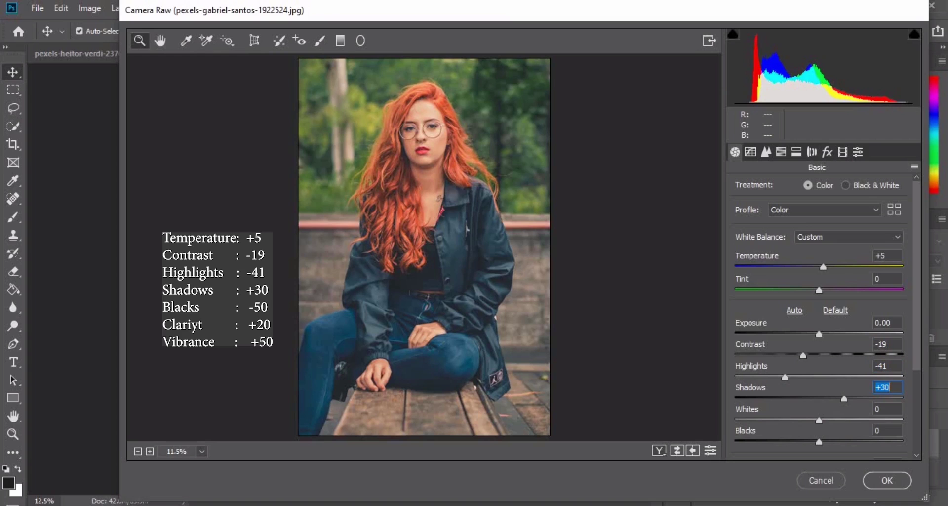
- Lower the photo's Blacks to -50, leaving Whites as they are
{"action": "key", "text": "Tab"}
{"action": "key", "text": "Tab"}
{"action": "key", "text": "shift+Down"}
{"action": "key", "text": "shift+Down"}
{"action": "key", "text": "shift+Down"}
{"action": "key", "text": "shift+Down"}
{"action": "key", "text": "shift+Down"}
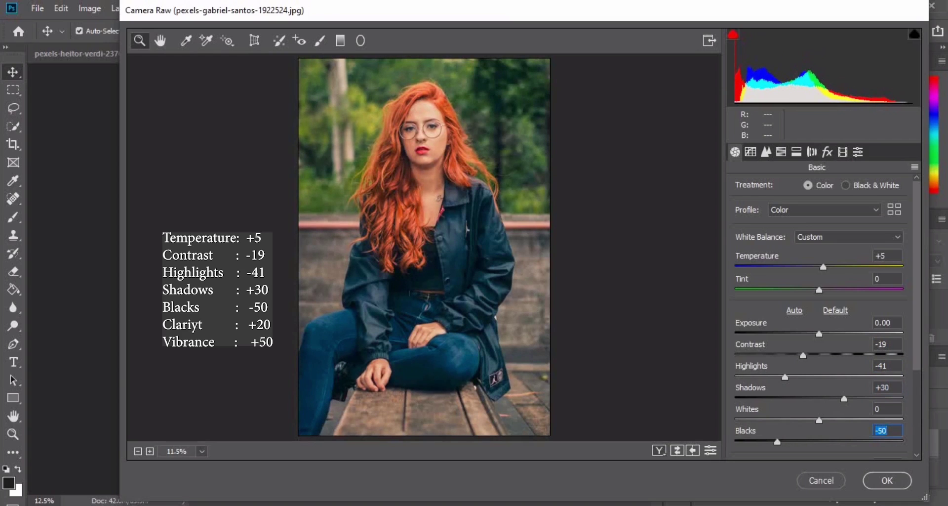
- Set Clarity to +20 and Vibrance to +50 in the Basic adjustments
{"action": "scroll", "coordinate": [820, 316], "scroll_direction": "down", "scroll_amount": 3}
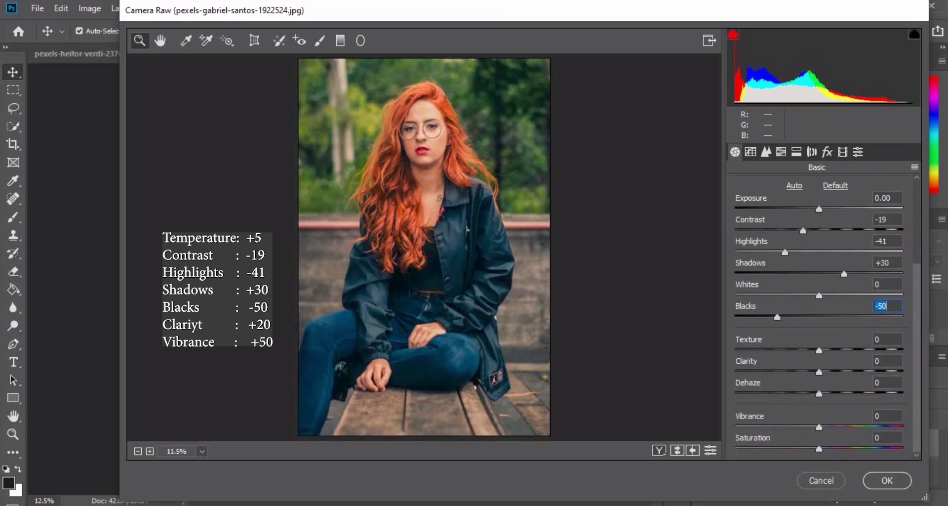
{"action": "left_click_drag", "start_coordinate": [819, 372], "coordinate": [835, 372]}
{"action": "left_click_drag", "start_coordinate": [819, 427], "coordinate": [860, 427]}
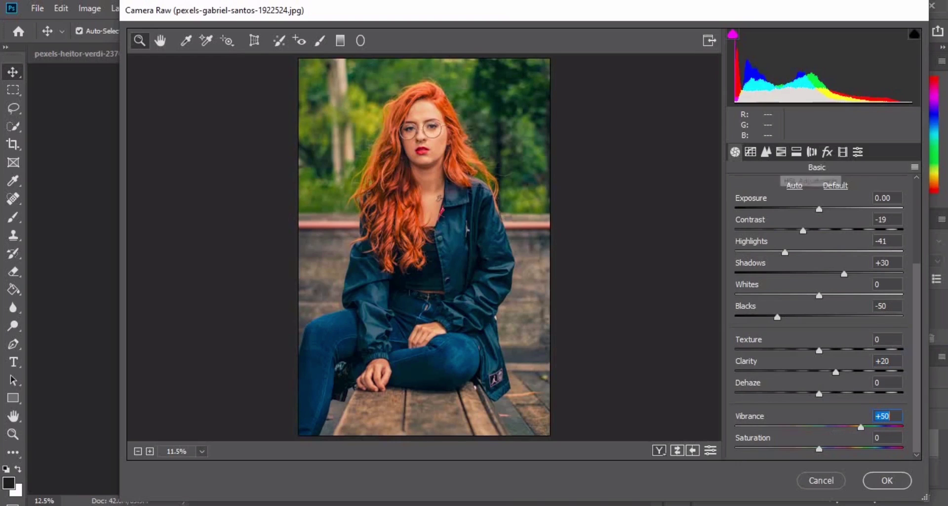
- Shape the RGB point tone curve with outputs 24 at input 0, 55 at 65 and 242 at 255, anchoring the upper quarter point
{"action": "left_click", "coordinate": [750, 152]}
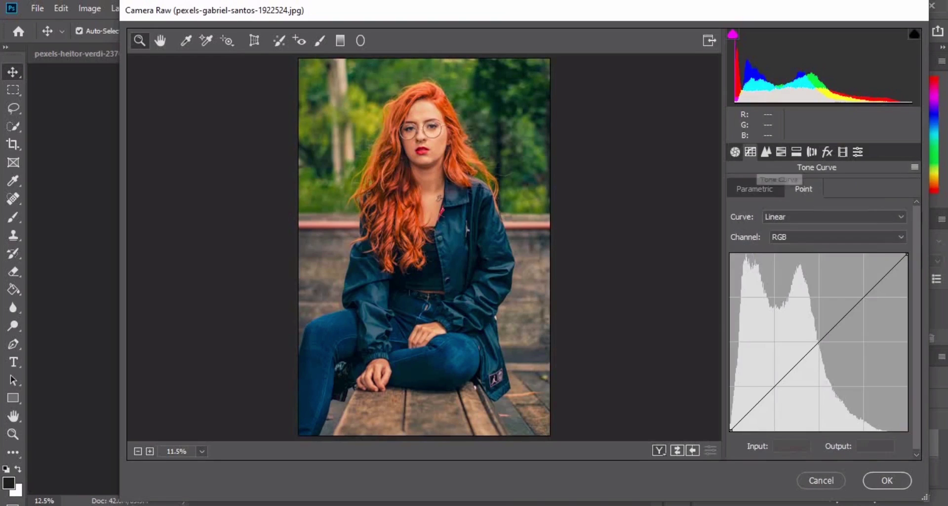
{"action": "left_click_drag", "start_coordinate": [777, 384], "coordinate": [776, 392]}
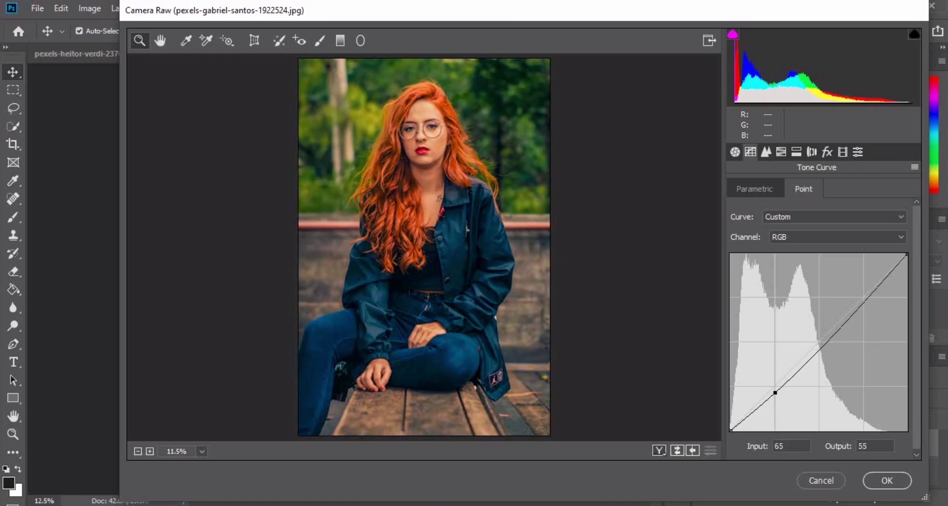
{"action": "left_click_drag", "start_coordinate": [731, 430], "coordinate": [731, 414]}
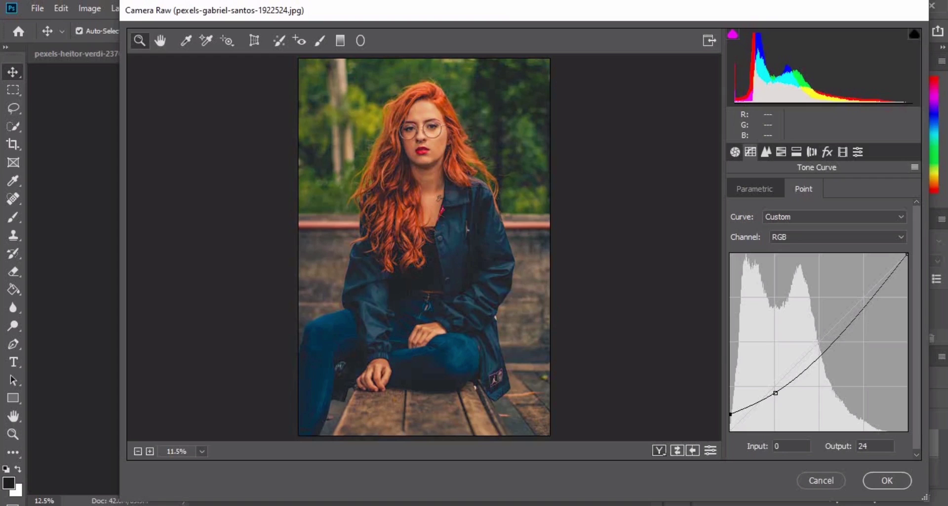
{"action": "left_click", "coordinate": [864, 297]}
{"action": "left_click_drag", "start_coordinate": [906, 254], "coordinate": [906, 262]}
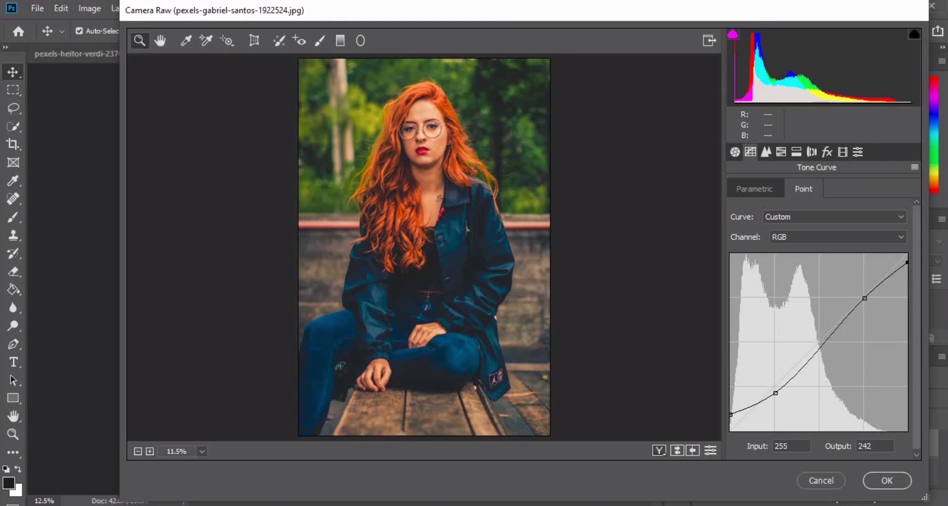
- Set the HSL hue of Yellows to +70, Greens to +32 and Blues to -20
{"action": "left_click", "coordinate": [780, 152]}
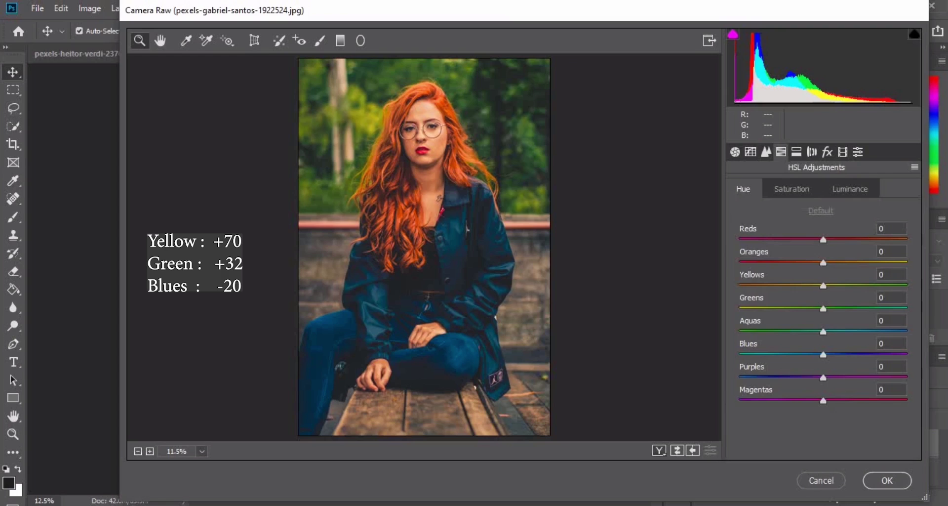
{"action": "left_click_drag", "start_coordinate": [823, 285], "coordinate": [882, 285]}
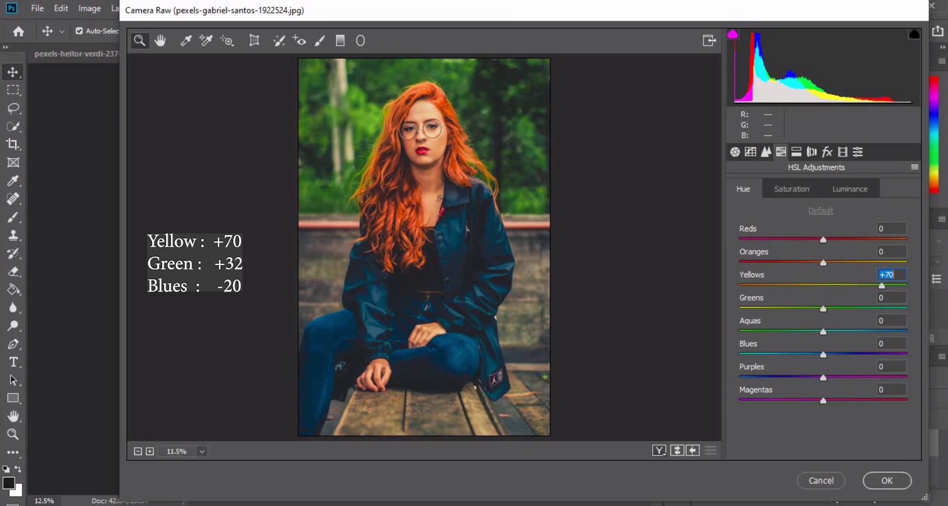
{"action": "key", "text": "Tab"}
{"action": "key", "text": "shift+Up"}
{"action": "key", "text": "shift+Up"}
{"action": "key", "text": "shift+Up"}
{"action": "key", "text": "Up"}
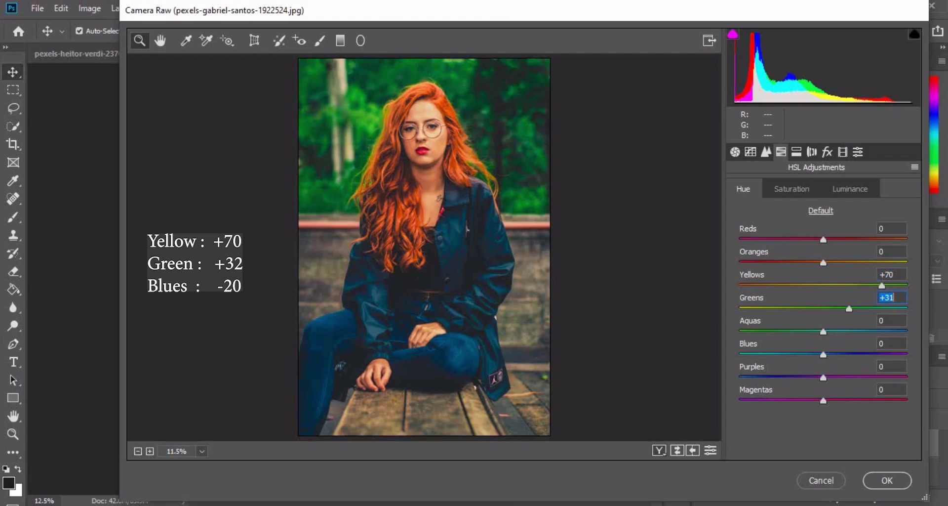
{"action": "key", "text": "Up"}
{"action": "left_click_drag", "start_coordinate": [823, 354], "coordinate": [807, 354]}
{"action": "key", "text": "Down"}
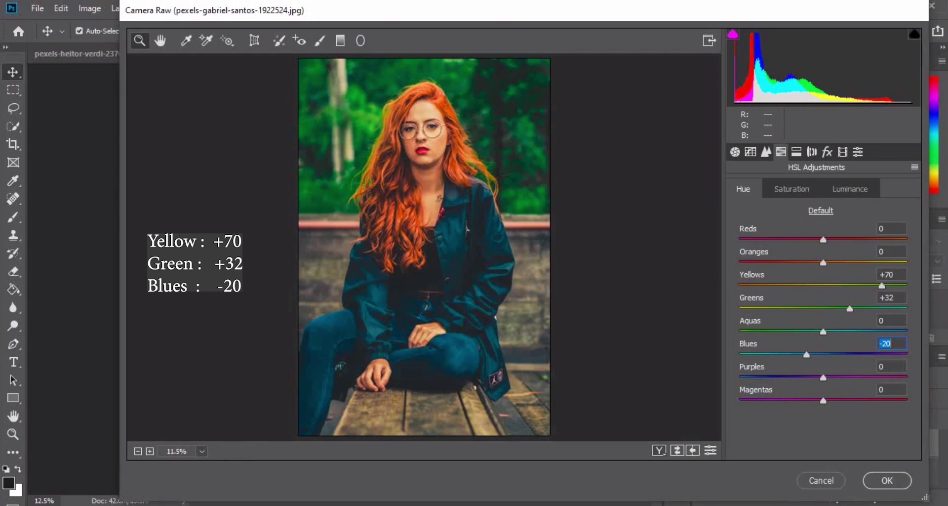
- Set the HSL saturation of Oranges to -29
{"action": "left_click", "coordinate": [791, 189]}
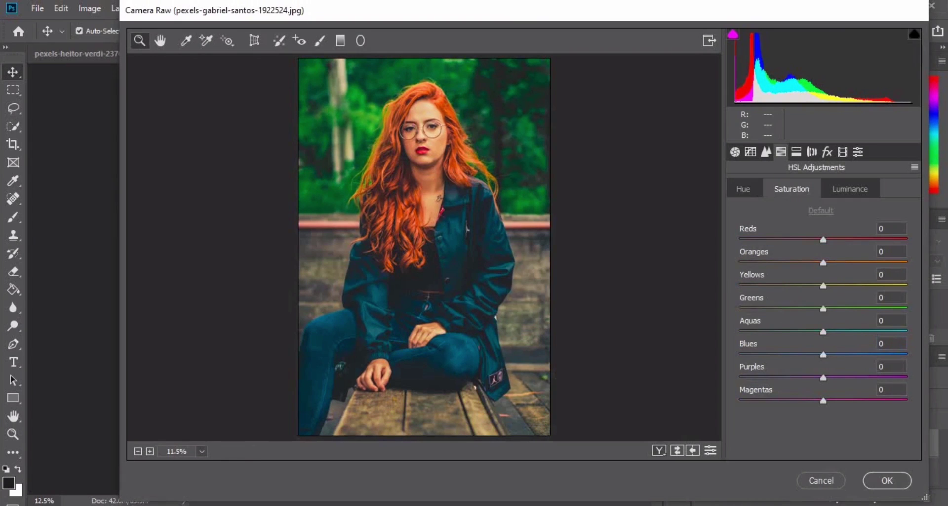
{"action": "left_click_drag", "start_coordinate": [823, 262], "coordinate": [799, 262]}
{"action": "key", "text": "Down"}
{"action": "key", "text": "Down"}
{"action": "key", "text": "Up"}
{"action": "key", "text": "Up"}
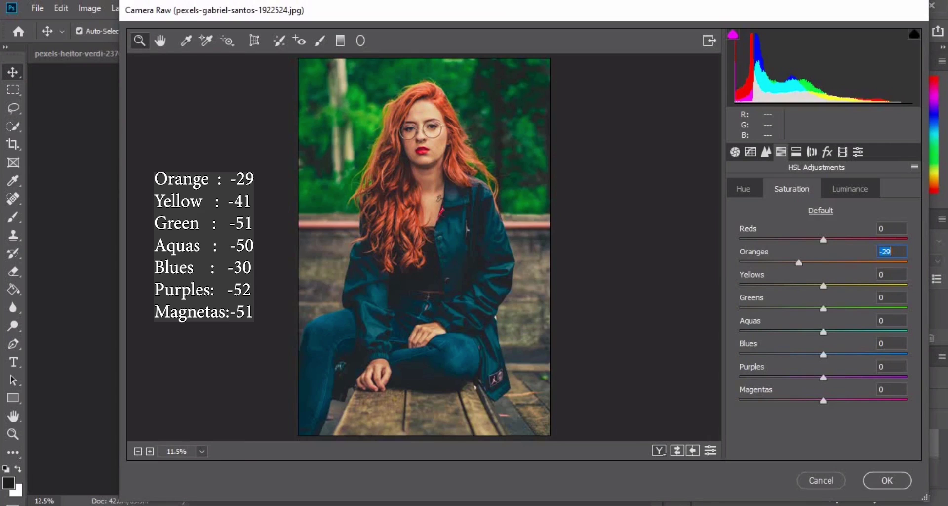
- Reduce the HSL saturation of Yellows to -49
{"action": "key", "text": "Tab"}
{"action": "key", "text": "Down"}
{"action": "key", "text": "Down"}
{"action": "key", "text": "Down"}
{"action": "key", "text": "Down"}
{"action": "key", "text": "Down"}
{"action": "key", "text": "Down"}
{"action": "key", "text": "Down"}
{"action": "key", "text": "Down"}
{"action": "key", "text": "Down"}
{"action": "key", "text": "Down"}
{"action": "key", "text": "Down"}
{"action": "key", "text": "Down"}
{"action": "key", "text": "Down"}
{"action": "key", "text": "Down"}
{"action": "key", "text": "Down"}
{"action": "key", "text": "Down"}
{"action": "key", "text": "Down"}
{"action": "key", "text": "Down"}
{"action": "key", "text": "Down"}
{"action": "key", "text": "Down"}
{"action": "key", "text": "Up"}
{"action": "key", "text": "Up"}
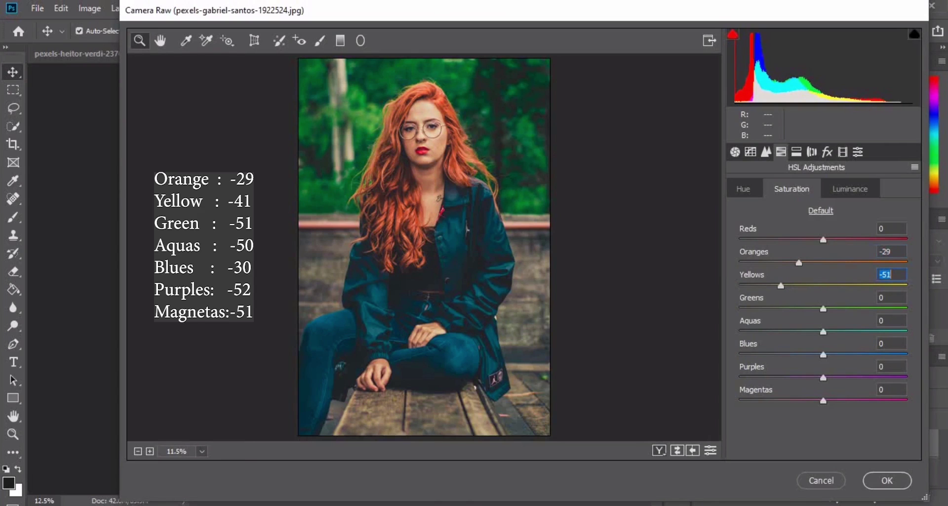
- Reduce the HSL saturation of Greens to -51
{"action": "key", "text": "Tab"}
{"action": "key", "text": "Down"}
{"action": "key", "text": "Down"}
{"action": "key", "text": "Down"}
{"action": "key", "text": "Down"}
{"action": "key", "text": "Down"}
{"action": "key", "text": "Down"}
{"action": "key", "text": "Down"}
{"action": "key", "text": "Down"}
{"action": "key", "text": "Down"}
{"action": "key", "text": "Down"}
{"action": "key", "text": "Down"}
{"action": "key", "text": "Down"}
{"action": "key", "text": "Down"}
{"action": "key", "text": "Down"}
{"action": "key", "text": "Down"}
{"action": "key", "text": "Down"}
{"action": "key", "text": "Down"}
{"action": "key", "text": "Down"}
{"action": "key", "text": "Down"}
{"action": "key", "text": "Down"}
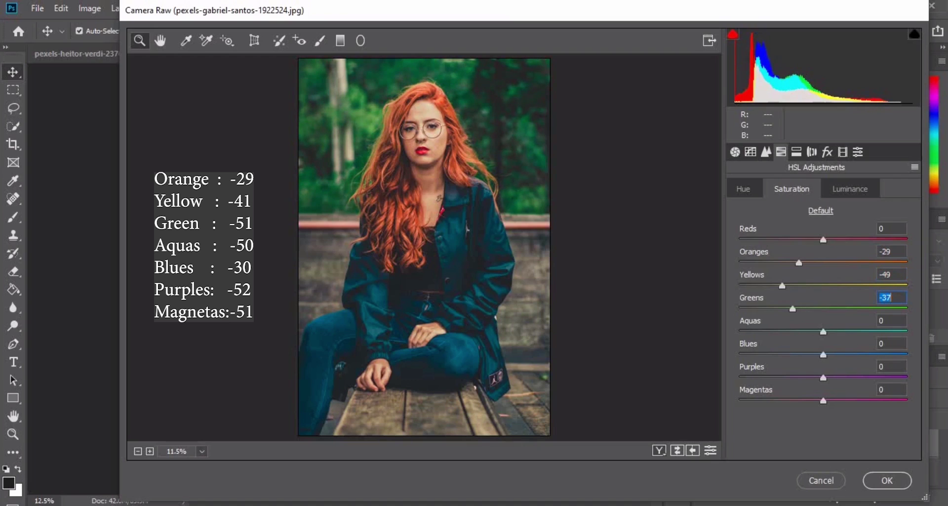
{"action": "key", "text": "Up"}
{"action": "key", "text": "Up"}
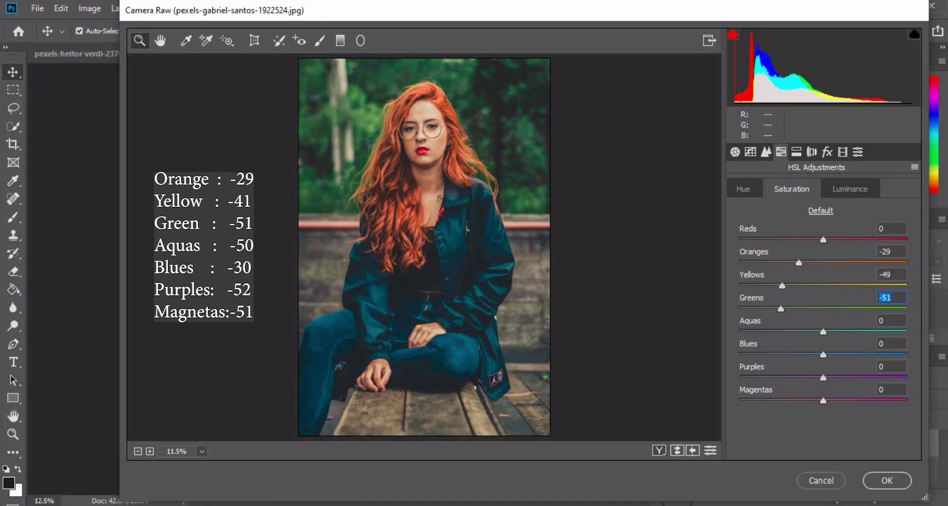
- Reduce the HSL saturation of Aquas to -50
{"action": "key", "text": "Tab"}
{"action": "key", "text": "Down"}
{"action": "key", "text": "Down"}
{"action": "key", "text": "Down"}
{"action": "key", "text": "Down"}
{"action": "key", "text": "Down"}
{"action": "key", "text": "Down"}
{"action": "key", "text": "Down"}
{"action": "key", "text": "Down"}
{"action": "key", "text": "Down"}
{"action": "key", "text": "Down"}
{"action": "key", "text": "Down"}
{"action": "key", "text": "Down"}
{"action": "key", "text": "Down"}
{"action": "key", "text": "Down"}
{"action": "key", "text": "Down"}
{"action": "key", "text": "Down"}
{"action": "key", "text": "Down"}
{"action": "key", "text": "Down"}
{"action": "key", "text": "Down"}
{"action": "key", "text": "Down"}
{"action": "key", "text": "Up"}
{"action": "key", "text": "Up"}
{"action": "key", "text": "Up"}
- Reduce the HSL saturation of Blues to -30
{"action": "key", "text": "Tab"}
{"action": "key", "text": "Down"}
{"action": "key", "text": "Down"}
{"action": "key", "text": "Down"}
{"action": "key", "text": "Down"}
{"action": "key", "text": "Down"}
{"action": "key", "text": "Down"}
{"action": "key", "text": "Down"}
{"action": "key", "text": "Down"}
{"action": "key", "text": "Down"}
{"action": "key", "text": "Down"}
{"action": "key", "text": "Down"}
{"action": "key", "text": "Down"}
{"action": "key", "text": "Down"}
{"action": "key", "text": "Down"}
{"action": "key", "text": "Down"}
{"action": "key", "text": "Down"}
{"action": "key", "text": "Down"}
{"action": "key", "text": "Down"}
{"action": "key", "text": "Down"}
{"action": "key", "text": "Down"}
{"action": "key", "text": "Up"}
{"action": "key", "text": "Up"}
{"action": "key", "text": "Down"}
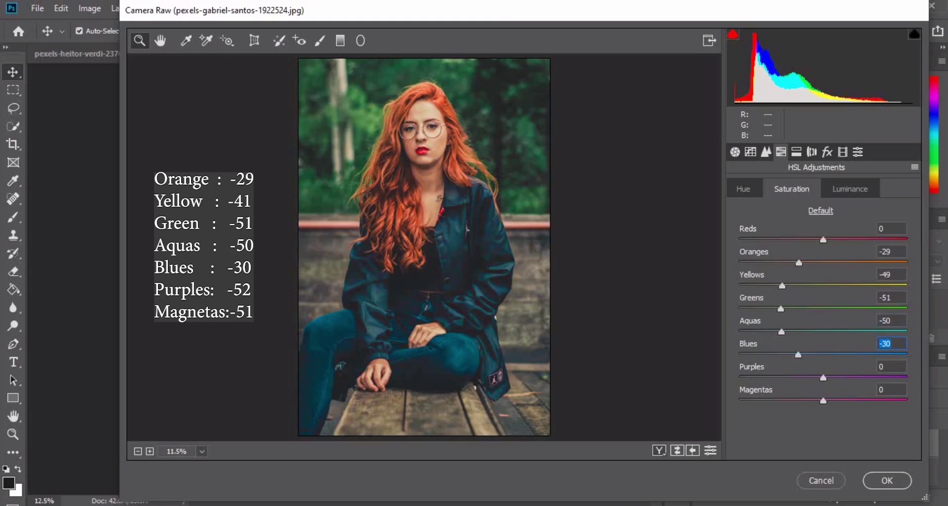
- Reduce the HSL saturation of Purples to -52
{"action": "key", "text": "Tab"}
{"action": "key", "text": "Down"}
{"action": "key", "text": "Down"}
{"action": "key", "text": "Down"}
{"action": "key", "text": "Down"}
{"action": "key", "text": "Down"}
{"action": "key", "text": "Down"}
{"action": "key", "text": "Down"}
{"action": "key", "text": "Down"}
{"action": "key", "text": "Down"}
{"action": "key", "text": "Down"}
{"action": "key", "text": "Down"}
{"action": "key", "text": "Down"}
{"action": "key", "text": "Down"}
{"action": "key", "text": "Down"}
{"action": "key", "text": "Down"}
{"action": "key", "text": "Down"}
{"action": "key", "text": "Down"}
{"action": "key", "text": "Down"}
{"action": "key", "text": "Down"}
{"action": "key", "text": "Down"}
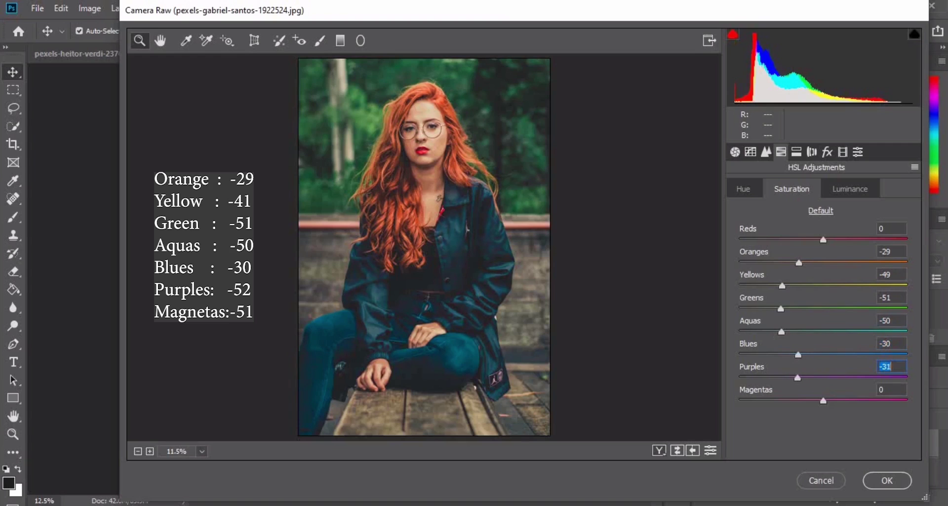
{"action": "key", "text": "Down"}
{"action": "key", "text": "Down"}
{"action": "key", "text": "Down"}
{"action": "key", "text": "Down"}
{"action": "key", "text": "Down"}
{"action": "key", "text": "Down"}
{"action": "key", "text": "Down"}
{"action": "key", "text": "Down"}
- Reduce the HSL saturation of Magentas to -51
{"action": "key", "text": "Tab"}
{"action": "key", "text": "Down"}
{"action": "key", "text": "Down"}
{"action": "key", "text": "Down"}
{"action": "key", "text": "Down"}
{"action": "key", "text": "Down"}
{"action": "key", "text": "Down"}
{"action": "key", "text": "Down"}
{"action": "key", "text": "Down"}
{"action": "key", "text": "Down"}
{"action": "key", "text": "Down"}
{"action": "key", "text": "Down"}
{"action": "key", "text": "Down"}
{"action": "key", "text": "Down"}
{"action": "key", "text": "Down"}
{"action": "key", "text": "Down"}
{"action": "key", "text": "Down"}
{"action": "key", "text": "Down"}
{"action": "key", "text": "Down"}
{"action": "key", "text": "Down"}
{"action": "key", "text": "Down"}
{"action": "key", "text": "Down"}
{"action": "key", "text": "Down"}
{"action": "key", "text": "Down"}
{"action": "key", "text": "Down"}
- Set the HSL luminance of Reds to -10
{"action": "left_click", "coordinate": [849, 189]}
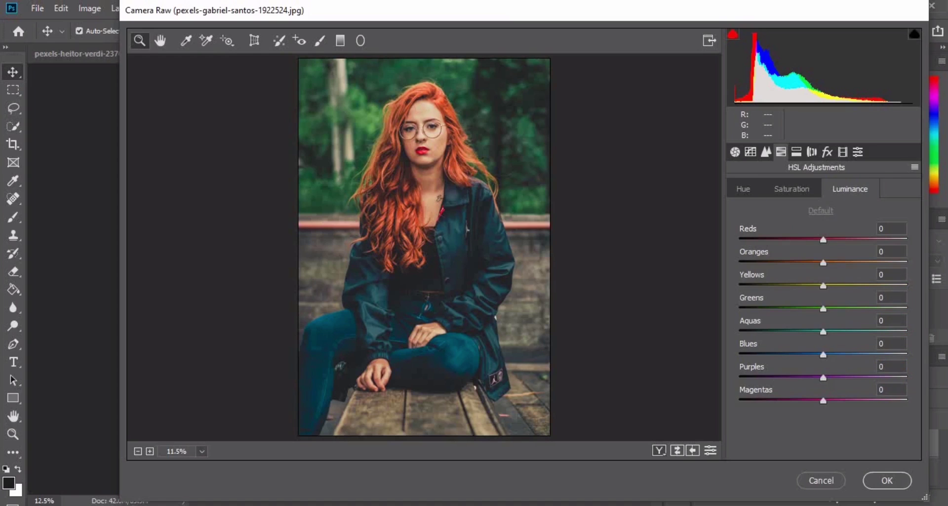
{"action": "left_click", "coordinate": [891, 228]}
{"action": "key", "text": "Down"}
{"action": "key", "text": "Down"}
{"action": "key", "text": "Down"}
{"action": "key", "text": "Down"}
{"action": "key", "text": "Down"}
{"action": "key", "text": "Down"}
{"action": "key", "text": "Down"}
{"action": "key", "text": "Down"}
{"action": "key", "text": "Down"}
{"action": "key", "text": "Down"}
{"action": "key", "text": "Down"}
{"action": "key", "text": "Down"}
{"action": "key", "text": "Down"}
{"action": "key", "text": "Down"}
{"action": "key", "text": "Down"}
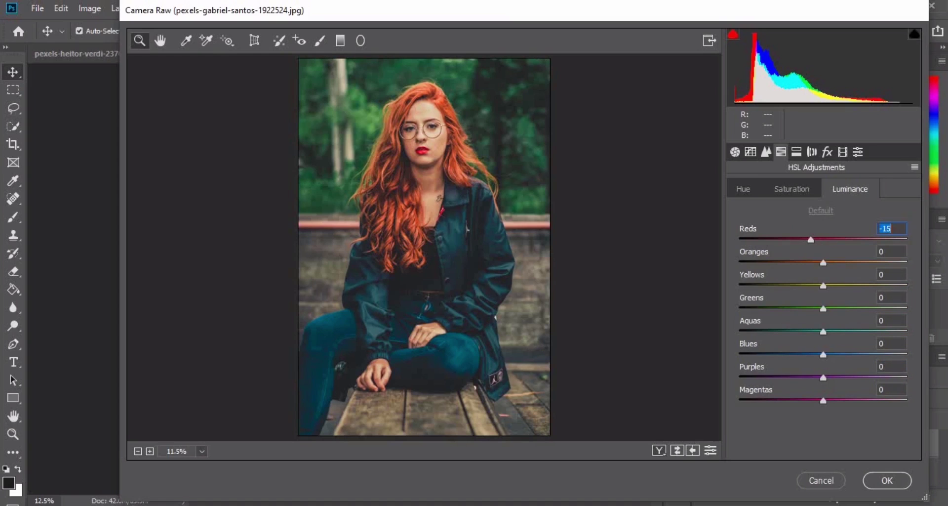
{"action": "key", "text": "Up"}
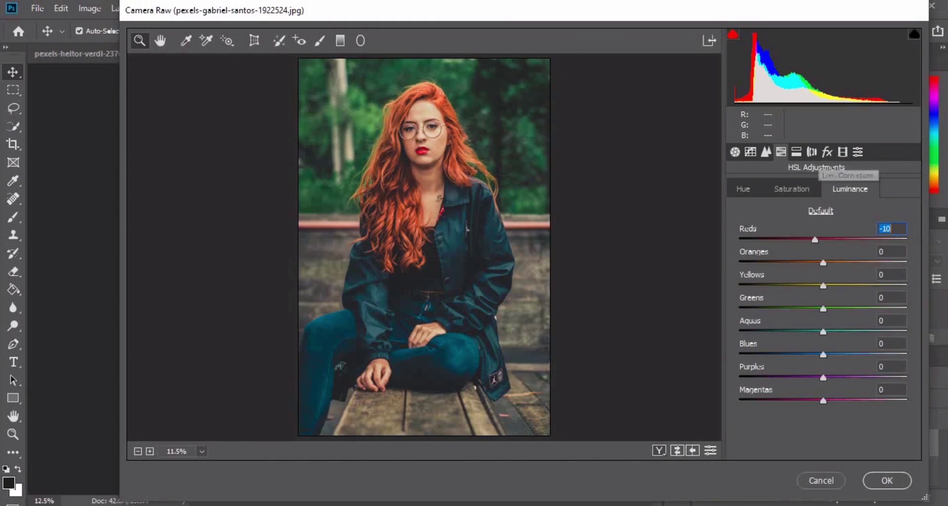
- Set the Split Toning shadows to hue 30 and saturation 5
{"action": "left_click", "coordinate": [796, 152]}
{"action": "left_click", "coordinate": [891, 305]}
{"action": "type", "text": "30"}
{"action": "key", "text": "Tab"}
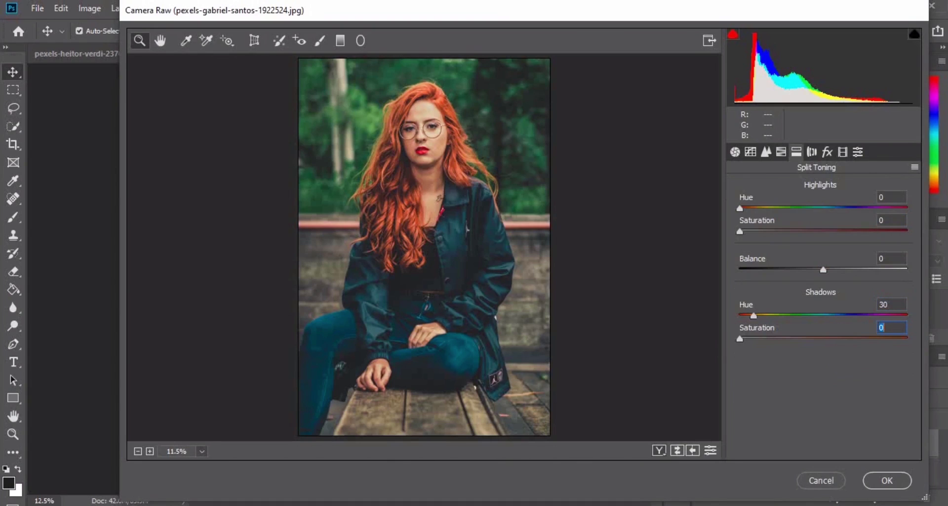
{"action": "type", "text": "5"}
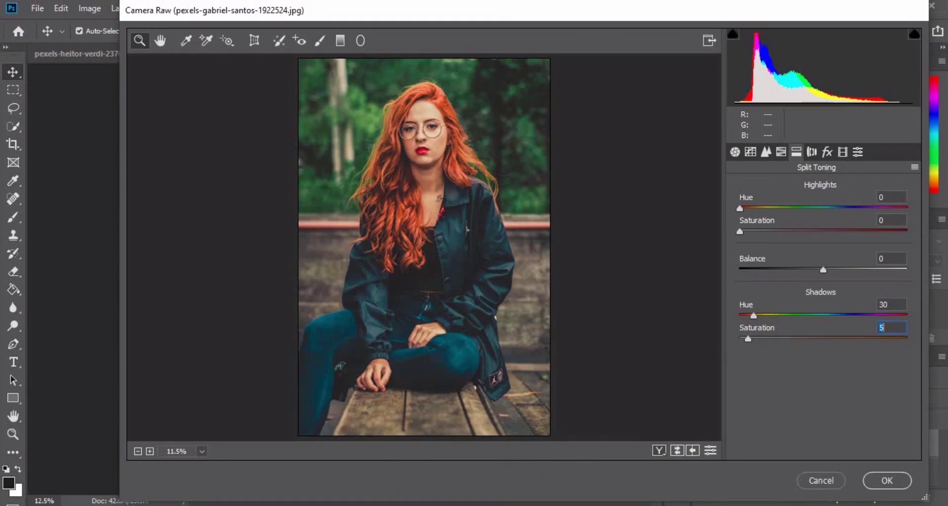
- Darken the photo's edges with a post-crop vignetting amount of -20
{"action": "left_click", "coordinate": [827, 151]}
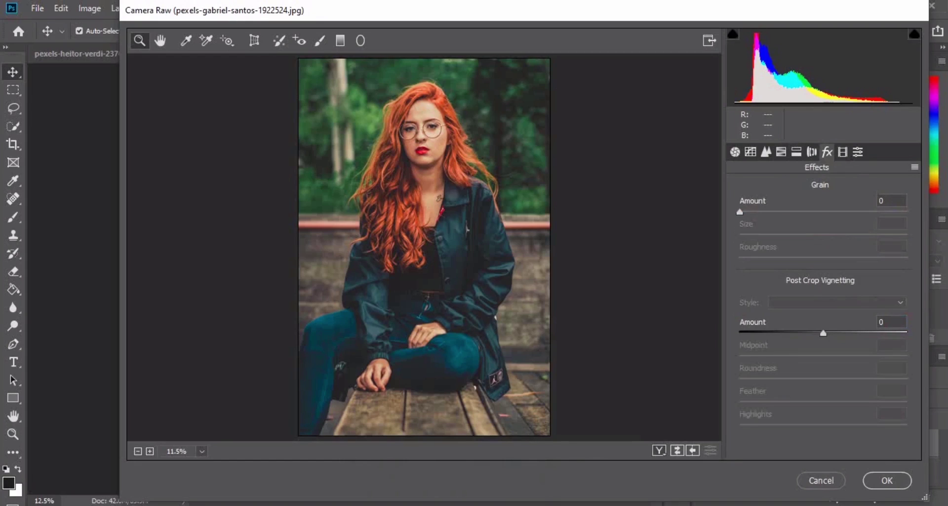
{"action": "left_click_drag", "start_coordinate": [823, 334], "coordinate": [806, 334]}
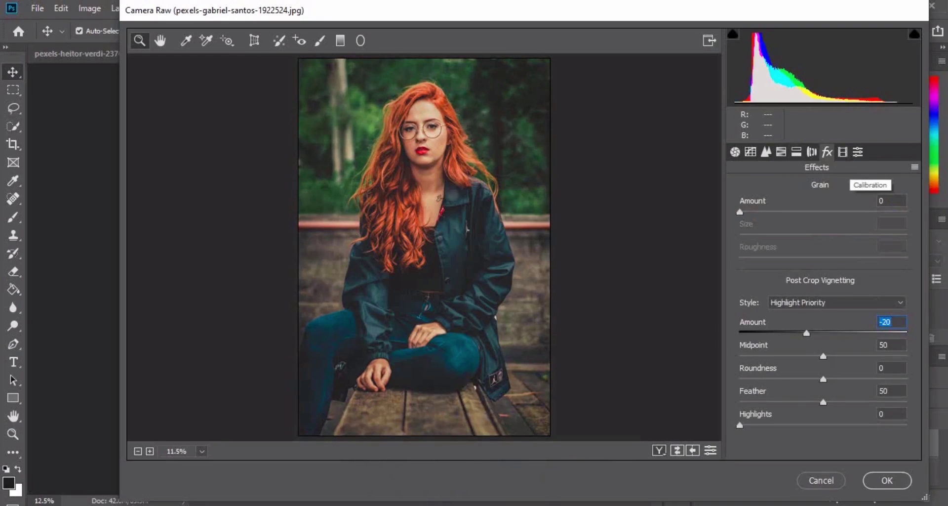
- Set the Red Primary calibration to hue +51 and saturation -51
{"action": "left_click", "coordinate": [843, 152]}
{"action": "left_click_drag", "start_coordinate": [823, 285], "coordinate": [865, 285]}
{"action": "key", "text": "Tab"}
{"action": "key", "text": "Down"}
{"action": "key", "text": "Down"}
{"action": "key", "text": "Down"}
{"action": "key", "text": "Down"}
{"action": "key", "text": "Down"}
{"action": "key", "text": "Down"}
{"action": "key", "text": "Down"}
{"action": "key", "text": "Down"}
{"action": "key", "text": "Down"}
{"action": "key", "text": "Down"}
{"action": "key", "text": "Down"}
{"action": "key", "text": "Down"}
{"action": "key", "text": "Down"}
{"action": "key", "text": "Down"}
{"action": "key", "text": "Down"}
{"action": "key", "text": "Down"}
{"action": "key", "text": "Down"}
{"action": "key", "text": "Down"}
{"action": "key", "text": "Down"}
{"action": "key", "text": "Down"}
{"action": "key", "text": "Down"}
{"action": "key", "text": "Down"}
{"action": "key", "text": "Down"}
{"action": "key", "text": "Down"}
{"action": "key", "text": "Down"}
{"action": "key", "text": "Down"}
{"action": "key", "text": "Down"}
{"action": "key", "text": "Down"}
{"action": "key", "text": "Down"}
{"action": "key", "text": "Down"}
{"action": "key", "text": "Down"}
{"action": "key", "text": "Down"}
{"action": "key", "text": "Down"}
{"action": "key", "text": "Down"}
{"action": "key", "text": "Down"}
{"action": "key", "text": "Down"}
{"action": "key", "text": "Down"}
{"action": "key", "text": "Down"}
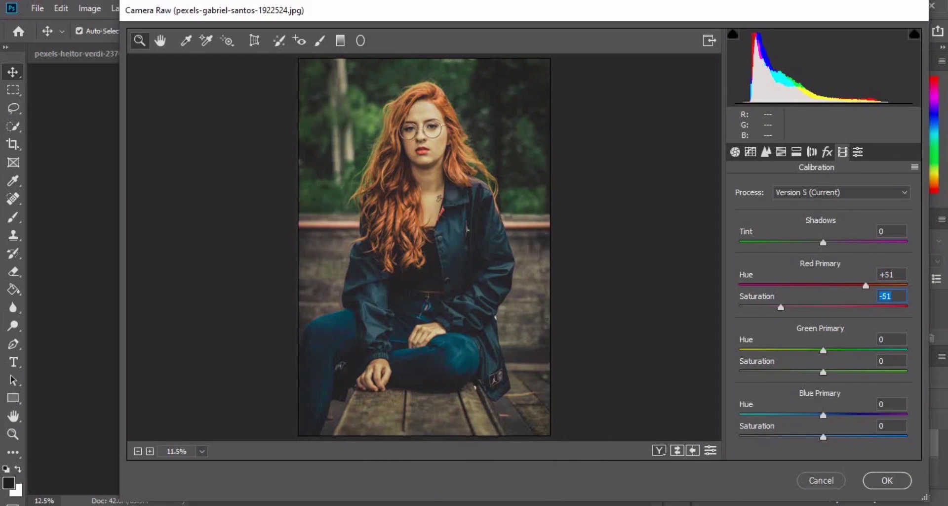
- Raise both the hue and the saturation of the Green Primary calibration to +100
{"action": "left_click_drag", "start_coordinate": [823, 350], "coordinate": [907, 350]}
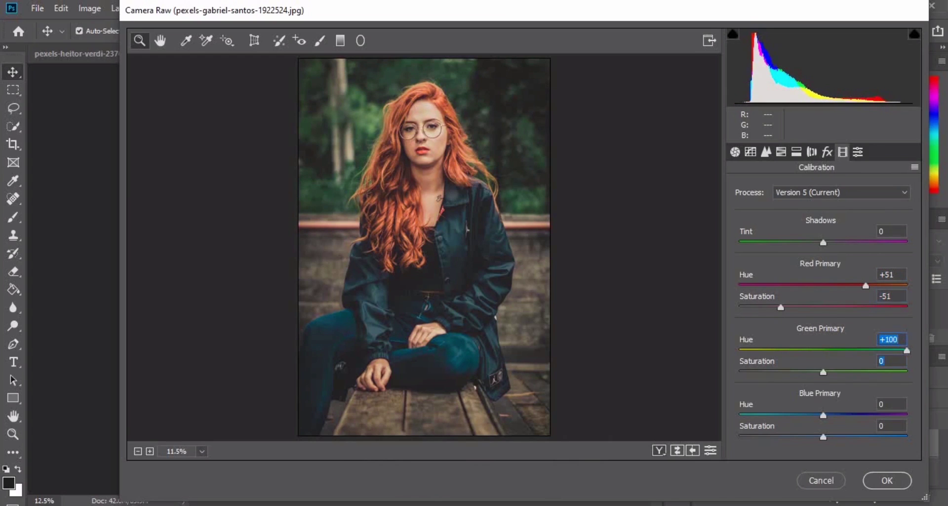
{"action": "left_click_drag", "start_coordinate": [823, 371], "coordinate": [907, 372]}
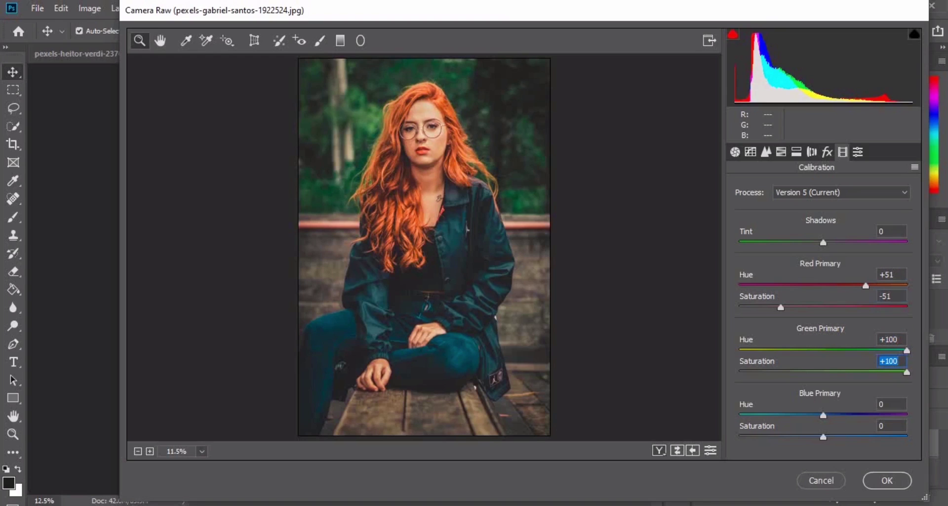
- Set the Blue Primary calibration to hue -31 and saturation +10
{"action": "left_click_drag", "start_coordinate": [823, 414], "coordinate": [797, 414]}
{"action": "key", "text": "Tab"}
{"action": "key", "text": "Up"}
{"action": "key", "text": "Up"}
{"action": "key", "text": "Up"}
{"action": "key", "text": "Up"}
{"action": "key", "text": "Up"}
{"action": "key", "text": "Up"}
{"action": "key", "text": "Up"}
{"action": "key", "text": "Up"}
{"action": "key", "text": "Up"}
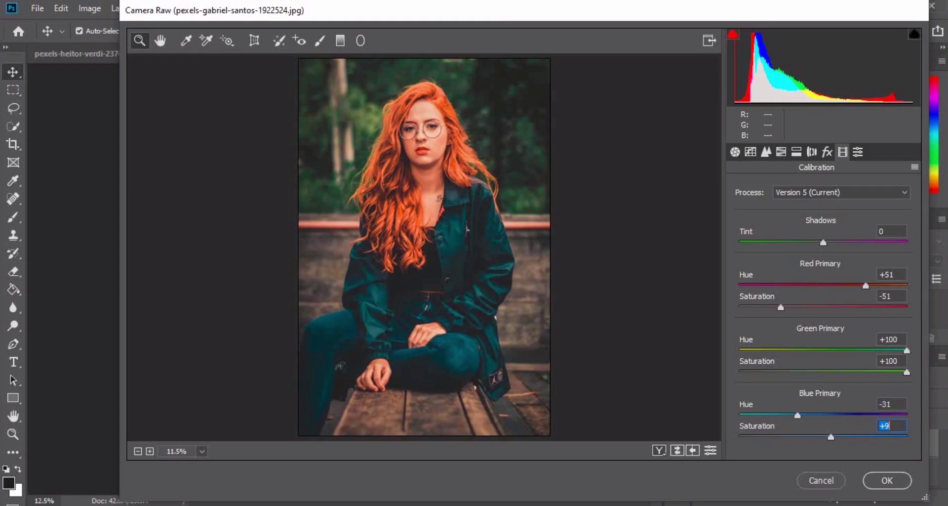
{"action": "key", "text": "Down"}
{"action": "key", "text": "Down"}
{"action": "key", "text": "Up"}
{"action": "key", "text": "Up"}
{"action": "key", "text": "Up"}
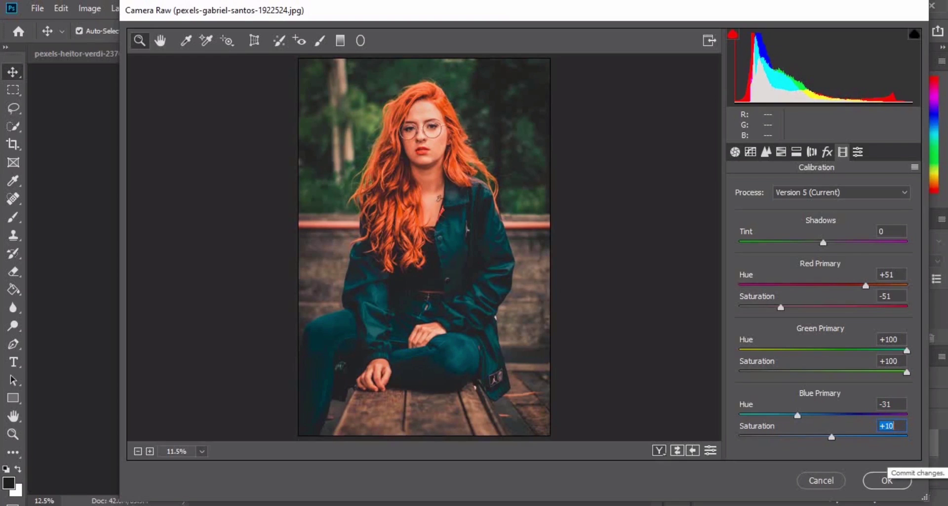
- Readjust the Blue Primary hue in the calibration and apply the Camera Raw grading to the photo
{"action": "key", "text": "shift+Tab"}
{"action": "key", "text": "Down"}
{"action": "key", "text": "Down"}
{"action": "key", "text": "Down"}
{"action": "key", "text": "Down"}
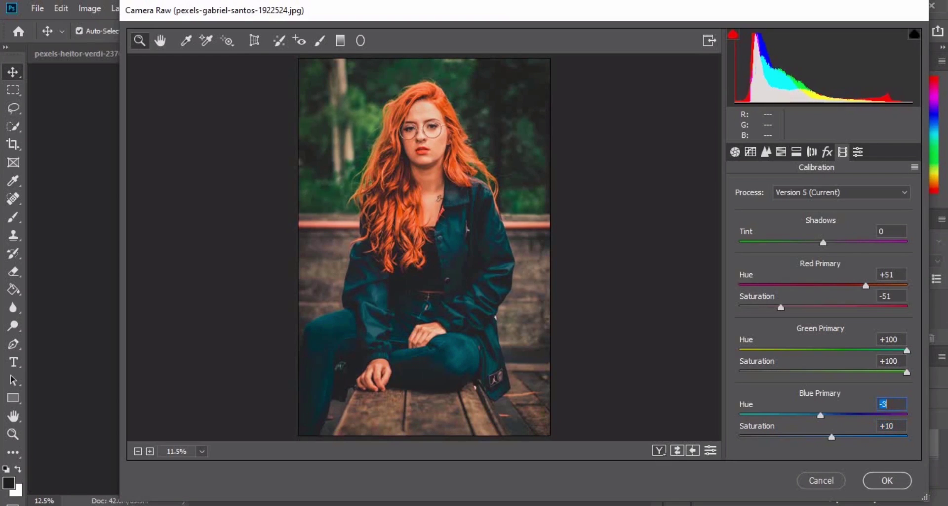
{"action": "left_click_drag", "start_coordinate": [794, 415], "coordinate": [823, 415]}
{"action": "key", "text": "Down"}
{"action": "key", "text": "Down"}
{"action": "key", "text": "Down"}
{"action": "key", "text": "Down"}
{"action": "key", "text": "Down"}
{"action": "key", "text": "Down"}
{"action": "key", "text": "Down"}
{"action": "key", "text": "Down"}
{"action": "key", "text": "Down"}
{"action": "key", "text": "Down"}
{"action": "key", "text": "Down"}
{"action": "key", "text": "Down"}
{"action": "left_click", "coordinate": [887, 480]}
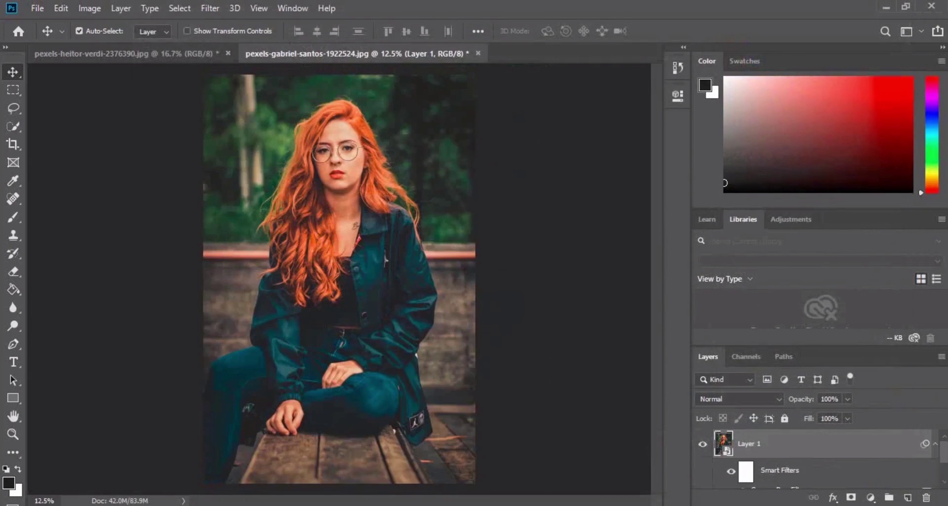
- Hide the graded Layer 1 to compare it with the original photo
{"action": "left_click", "coordinate": [702, 443]}
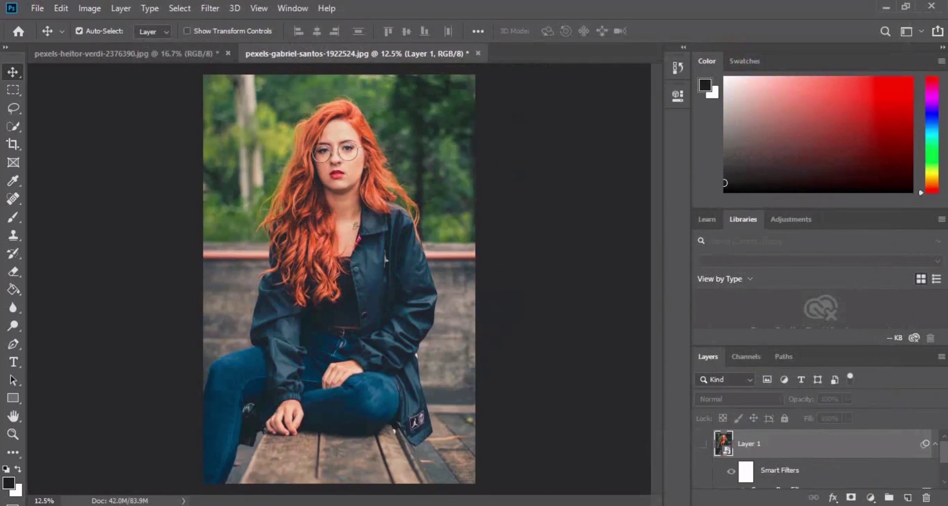